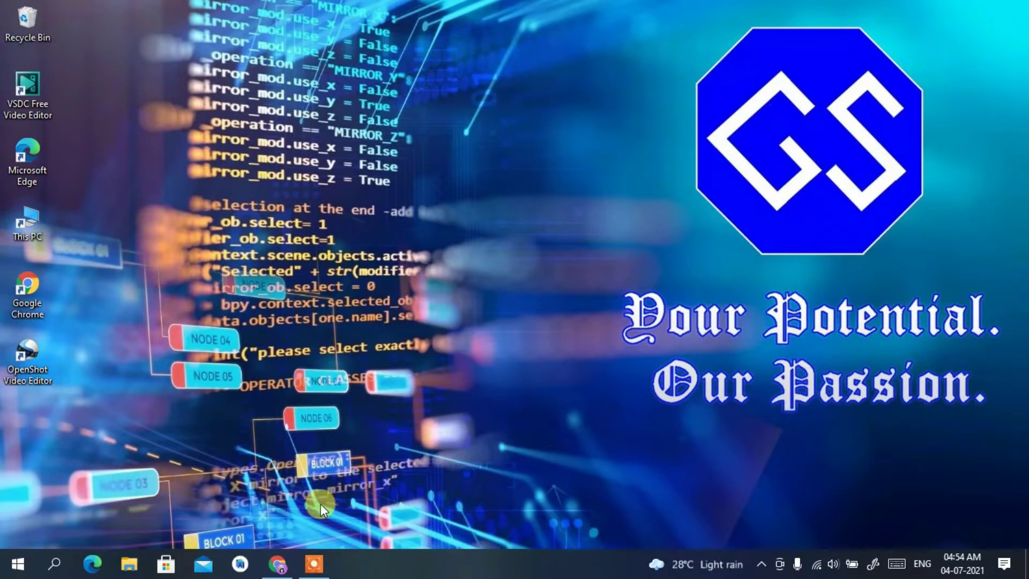
# Restore the Chrome window from the taskbar, showing a Google new tab page.
pyautogui.click(294, 557)
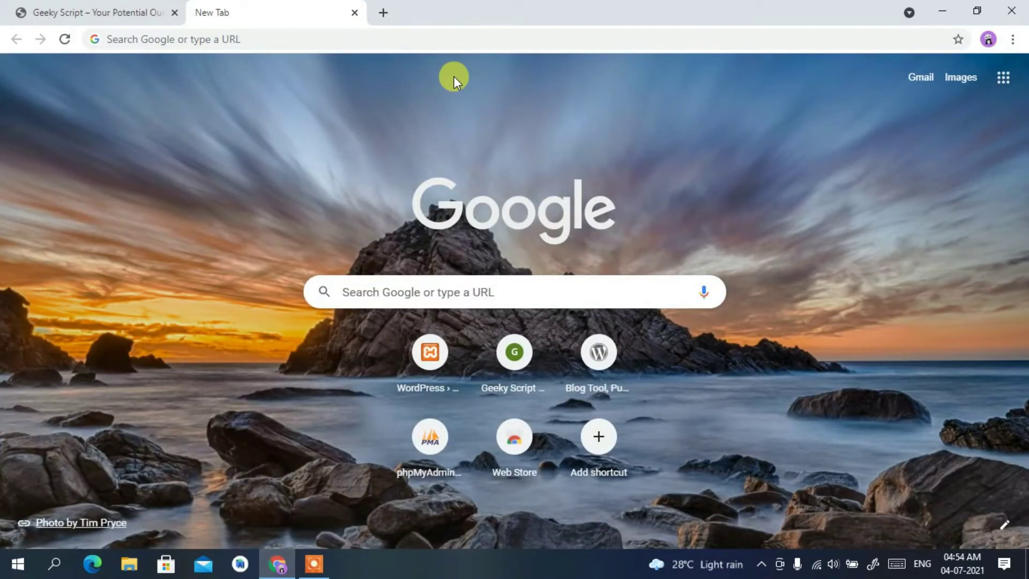
# Search Google for 'vlc media player download' and open the VideoLAN VLC for Windows result.
pyautogui.click(459, 36)
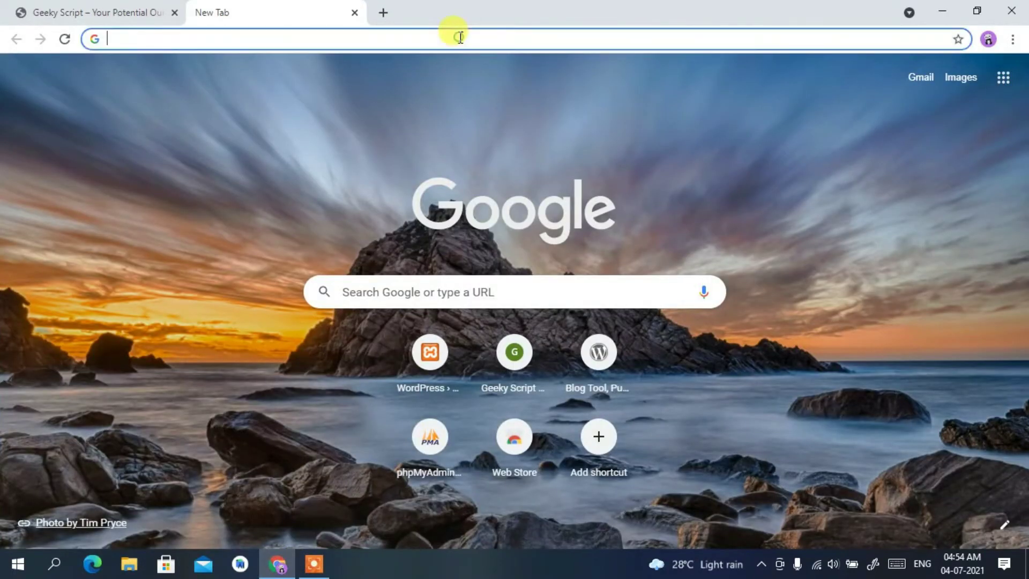
pyautogui.write('vlc')
pyautogui.press('Down')
pyautogui.press('Down')
pyautogui.press('Return')
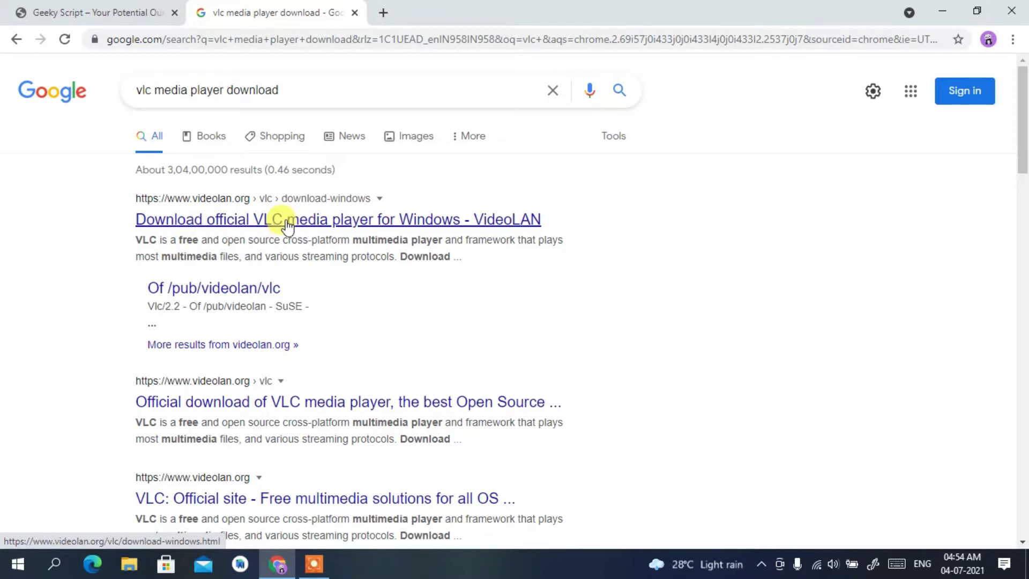
pyautogui.click(340, 222)
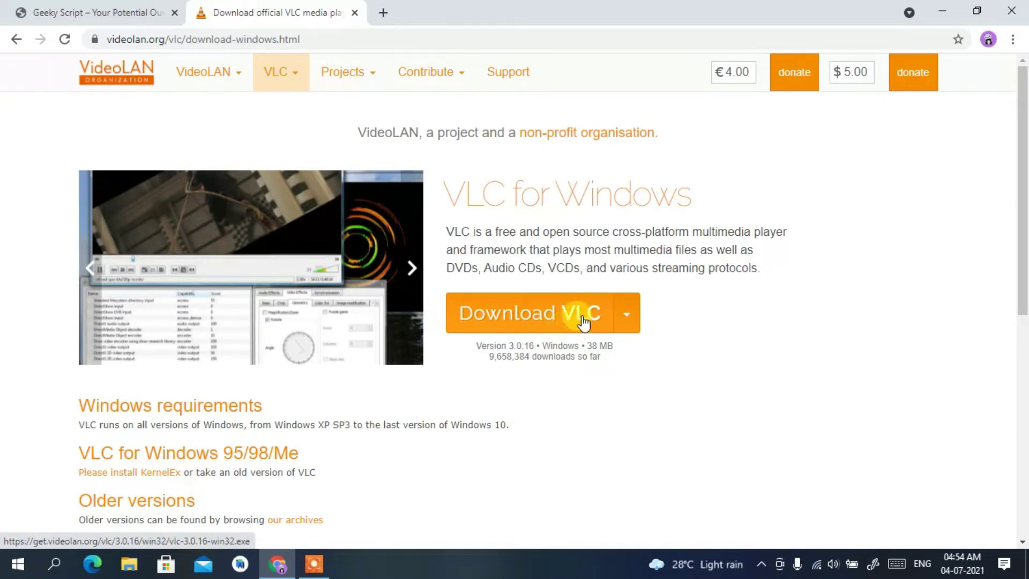
# Download the VLC 3.0.16 Windows installer and follow its progress on Chrome's Downloads page.
pyautogui.click(571, 331)
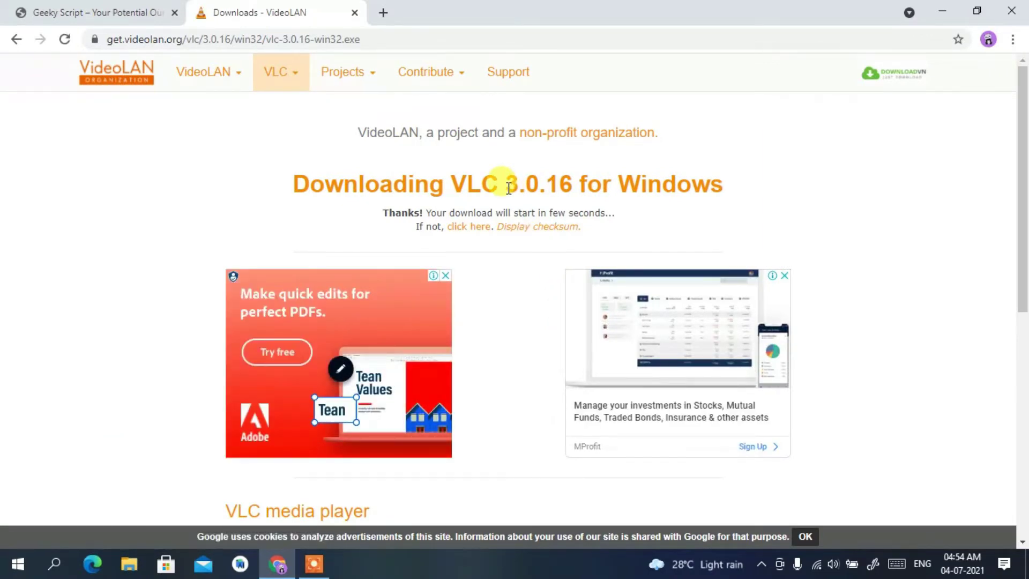
pyautogui.moveTo(507, 186); pyautogui.dragTo(570, 184)
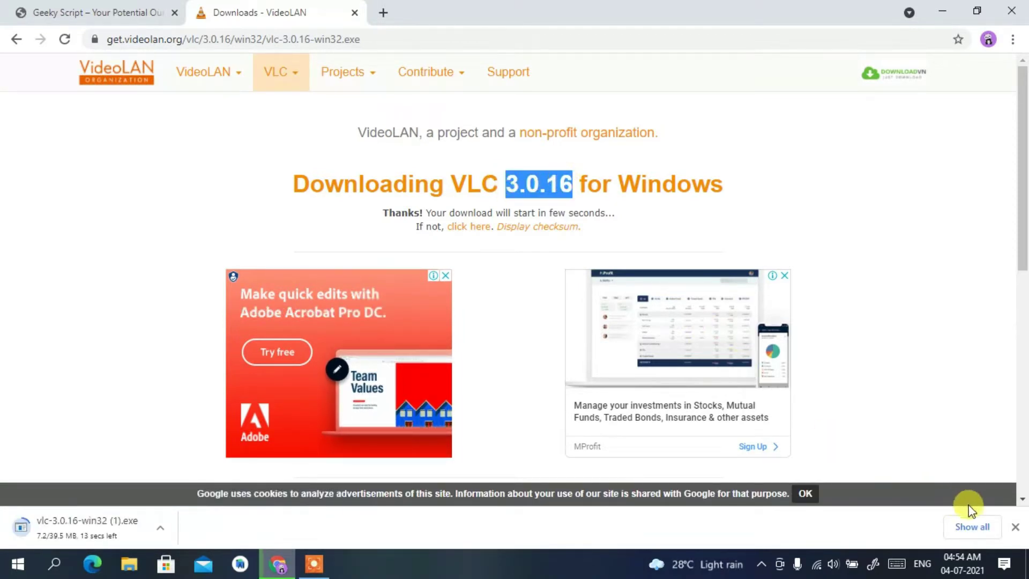
pyautogui.click(970, 527)
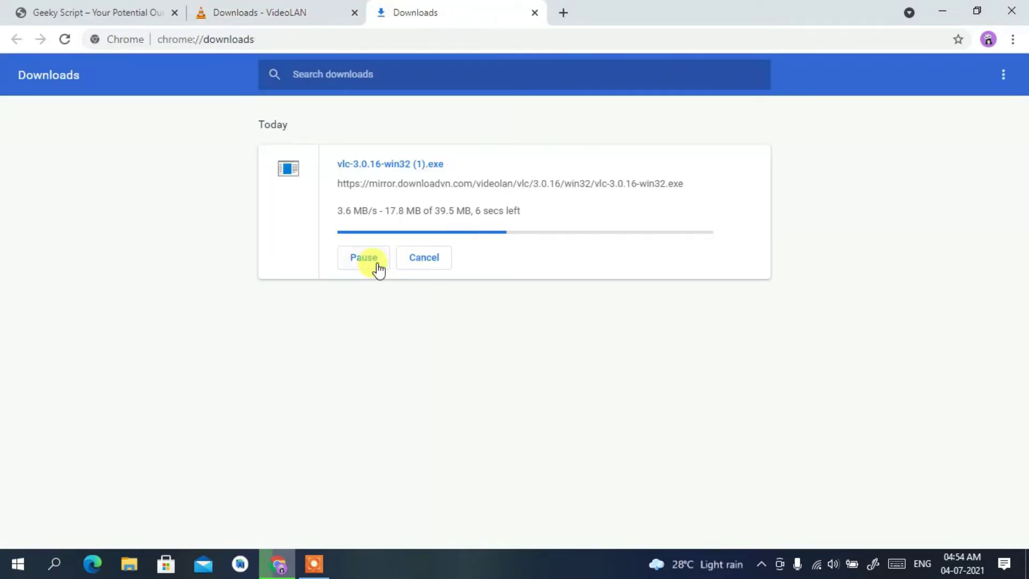
# Cancel the duplicate vlc-3.0.16-win32 (1).exe download, remove it from the list, and minimize Chrome.
pyautogui.click(368, 263)
pyautogui.click(423, 260)
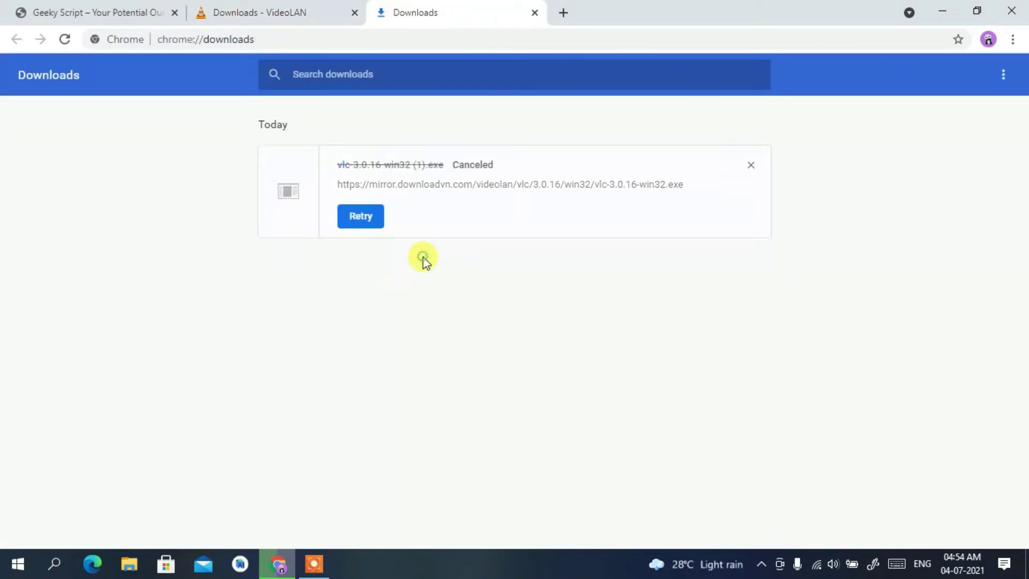
pyautogui.click(748, 168)
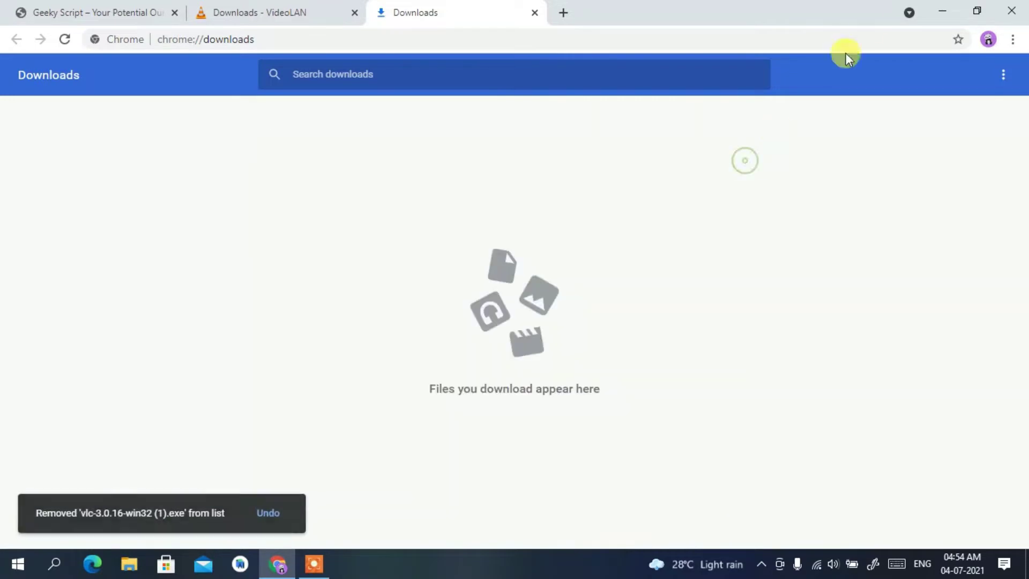
pyautogui.click(938, 7)
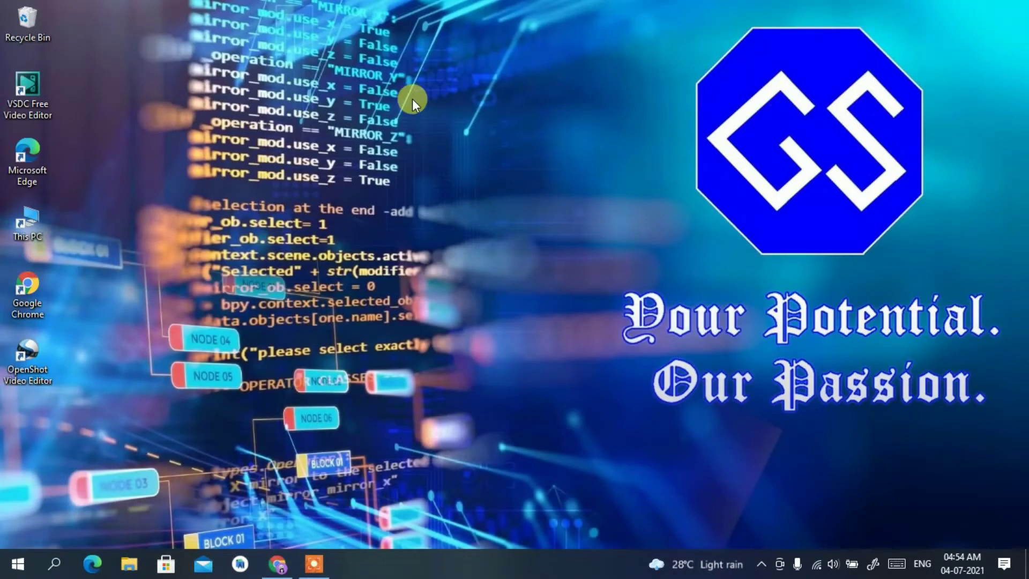
# Run vlc-3.0.16-win32 from Downloads\Software in File Explorer and approve the administrator prompt.
pyautogui.click(129, 564)
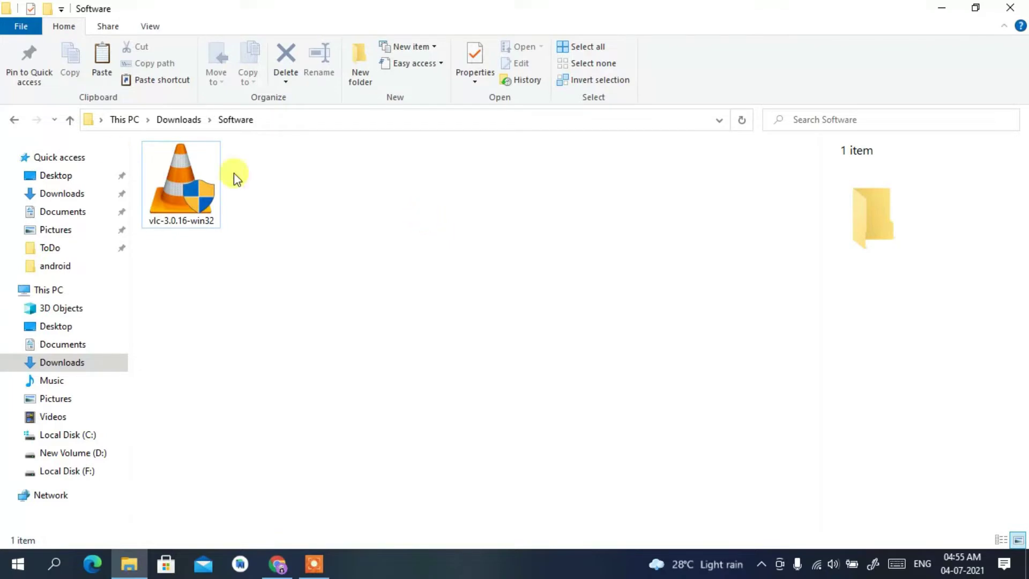
pyautogui.click(199, 192)
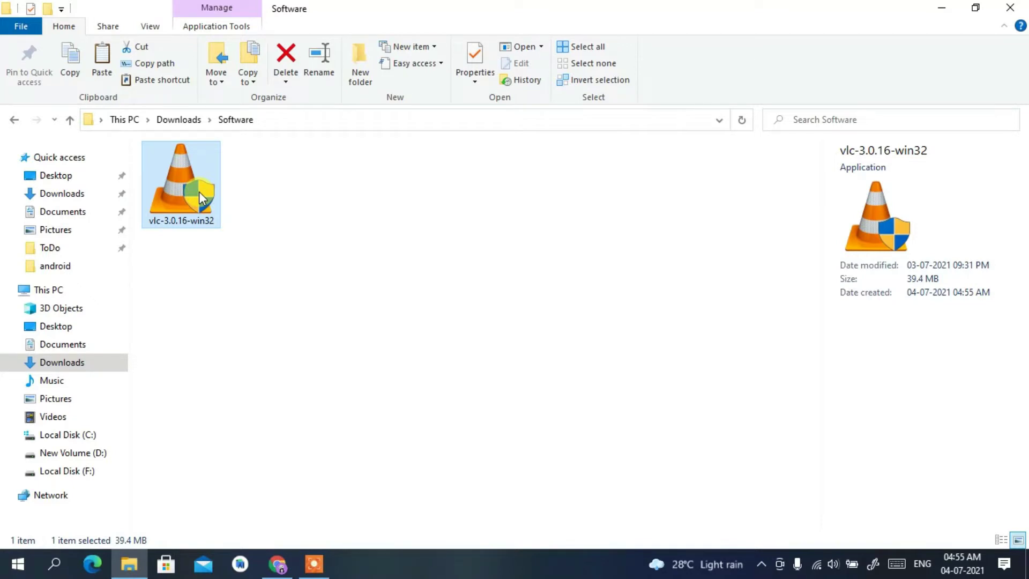
pyautogui.doubleClick(192, 194)
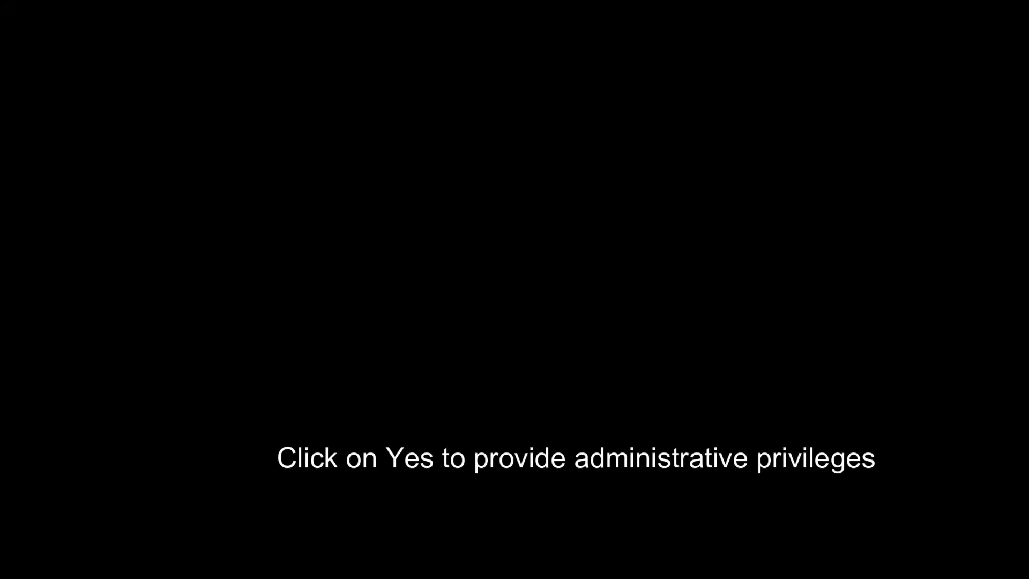
pyautogui.click(442, 377)
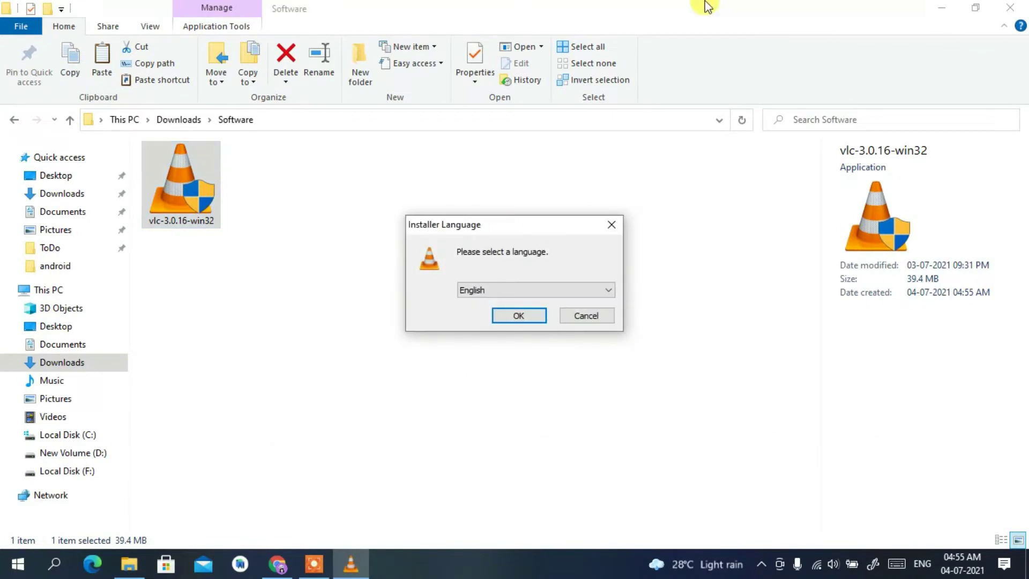
# Minimize Explorer and confirm English as the VLC installer language.
pyautogui.click(943, 7)
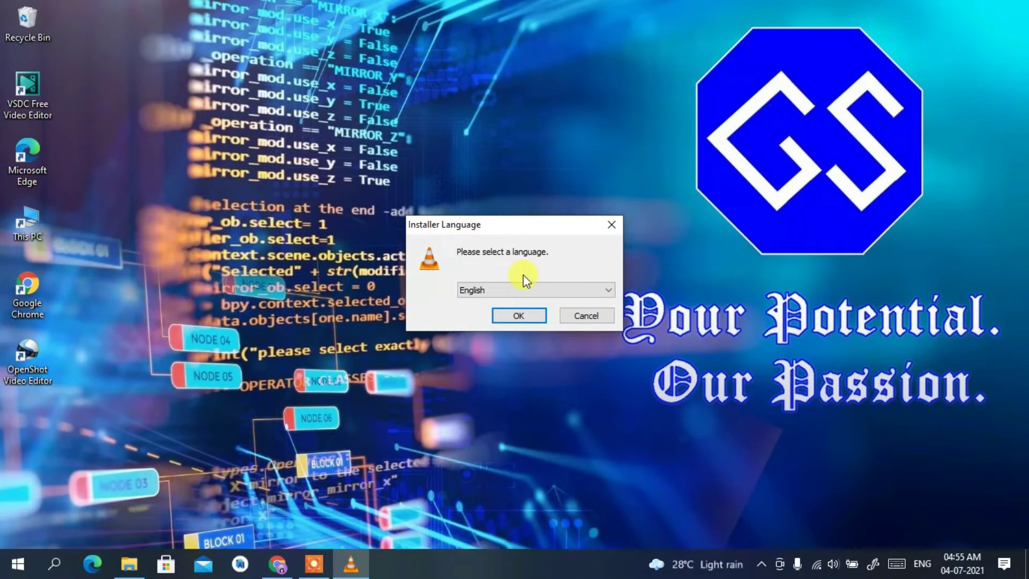
pyautogui.click(535, 291)
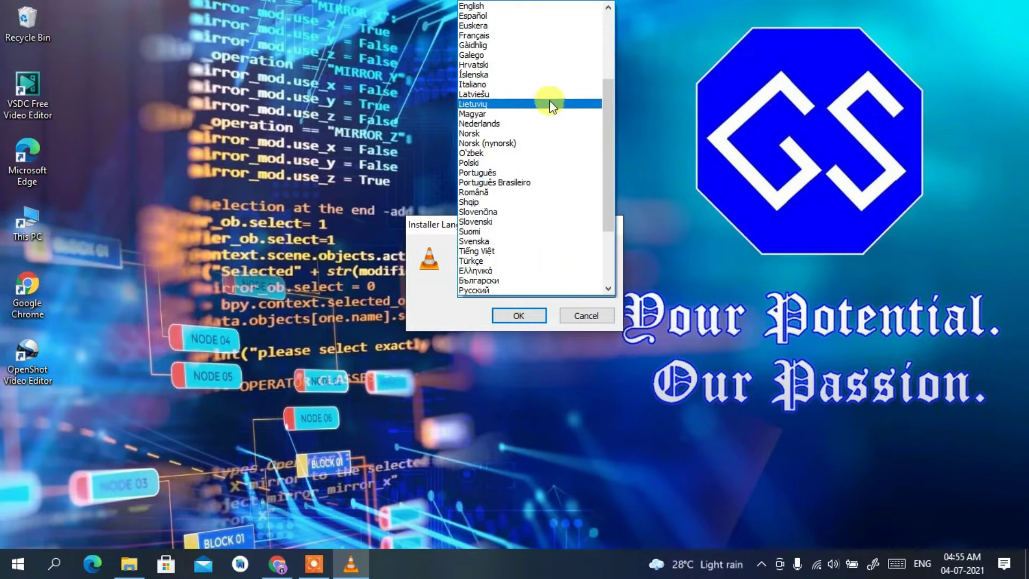
pyautogui.click(535, 6)
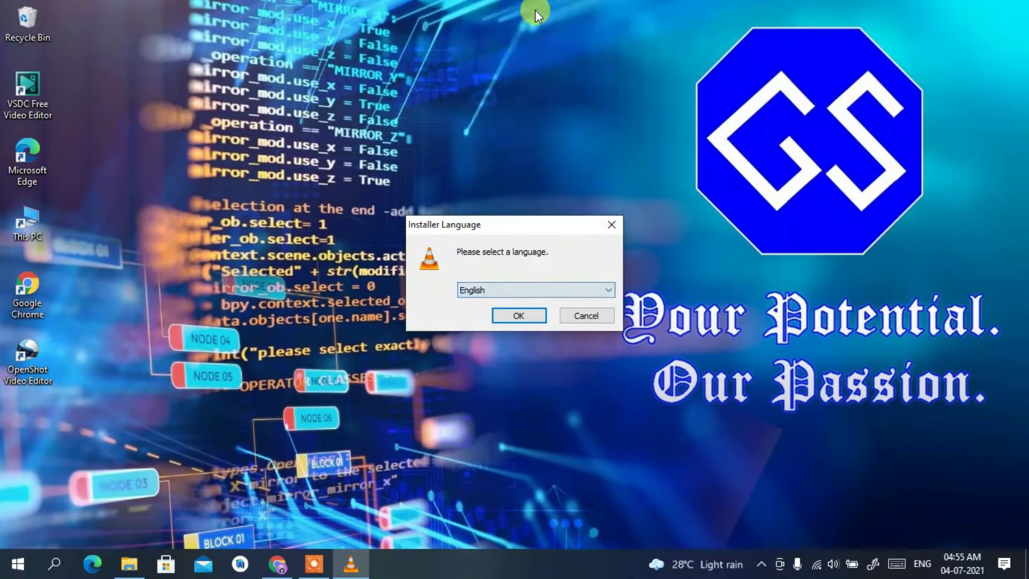
pyautogui.click(519, 318)
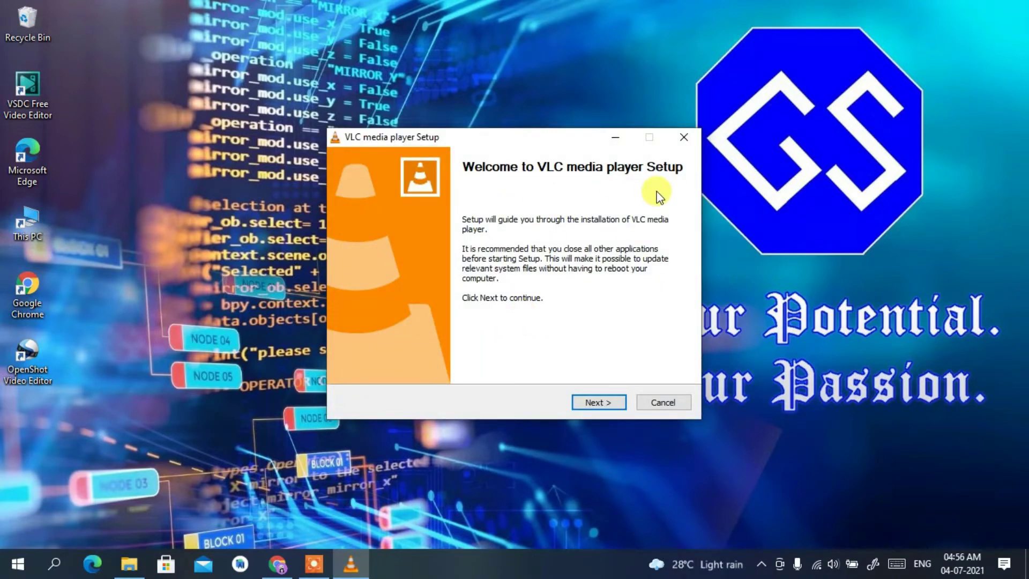
# Advance past the welcome, license and default components pages to Choose Install Location.
pyautogui.click(601, 398)
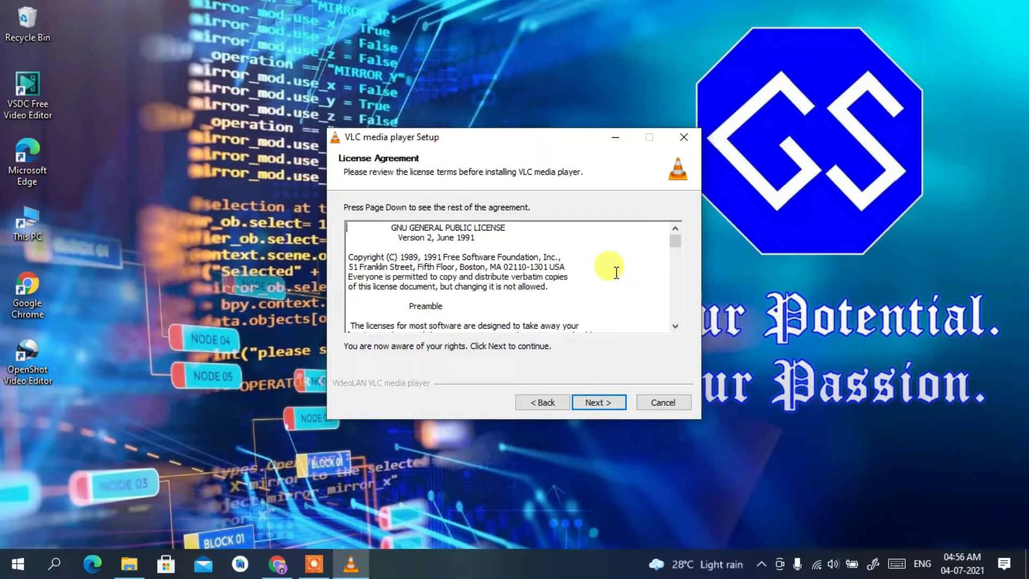
pyautogui.moveTo(676, 246); pyautogui.dragTo(675, 298)
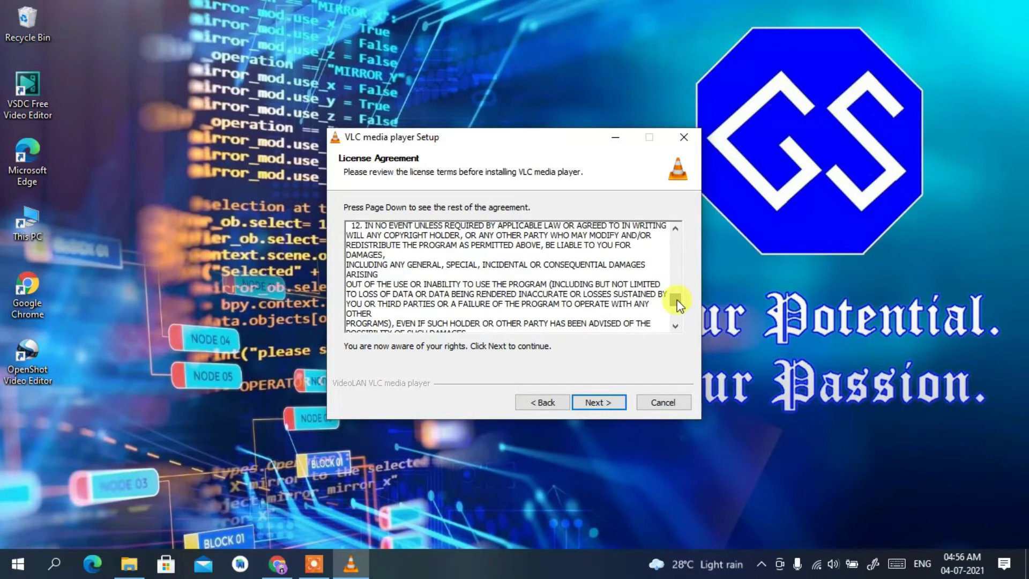
pyautogui.click(605, 401)
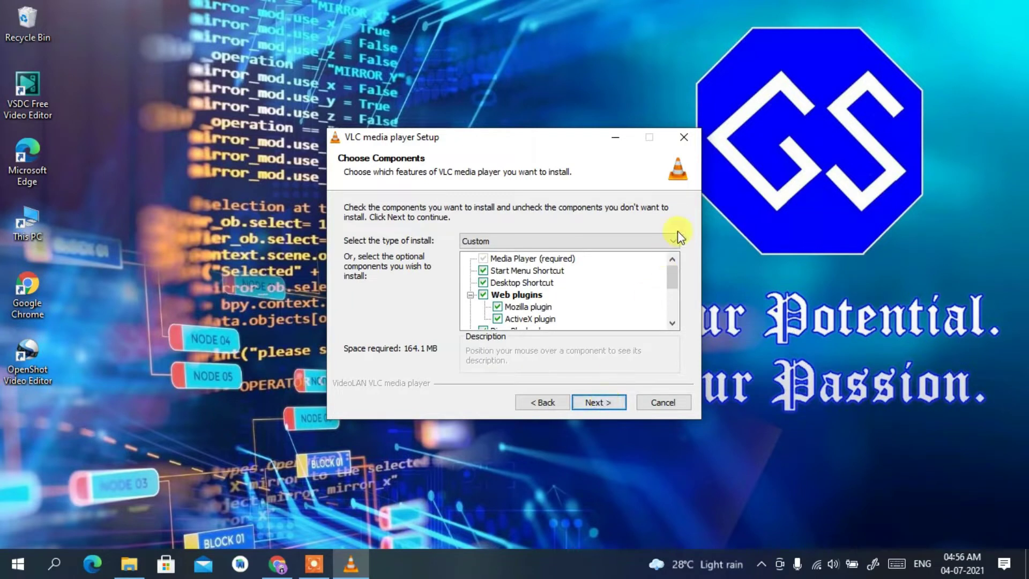
pyautogui.moveTo(675, 275); pyautogui.dragTo(677, 311)
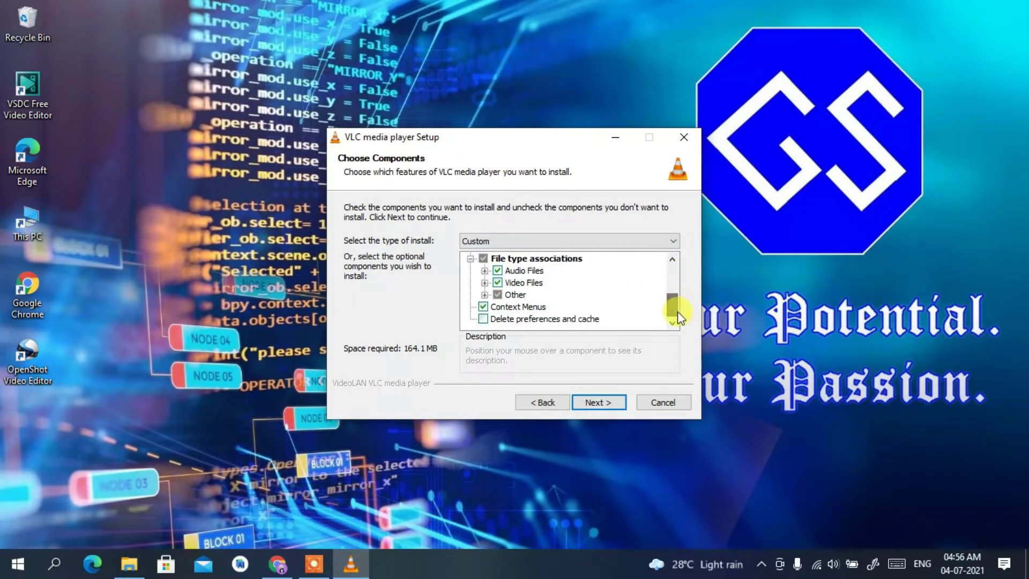
pyautogui.click(610, 397)
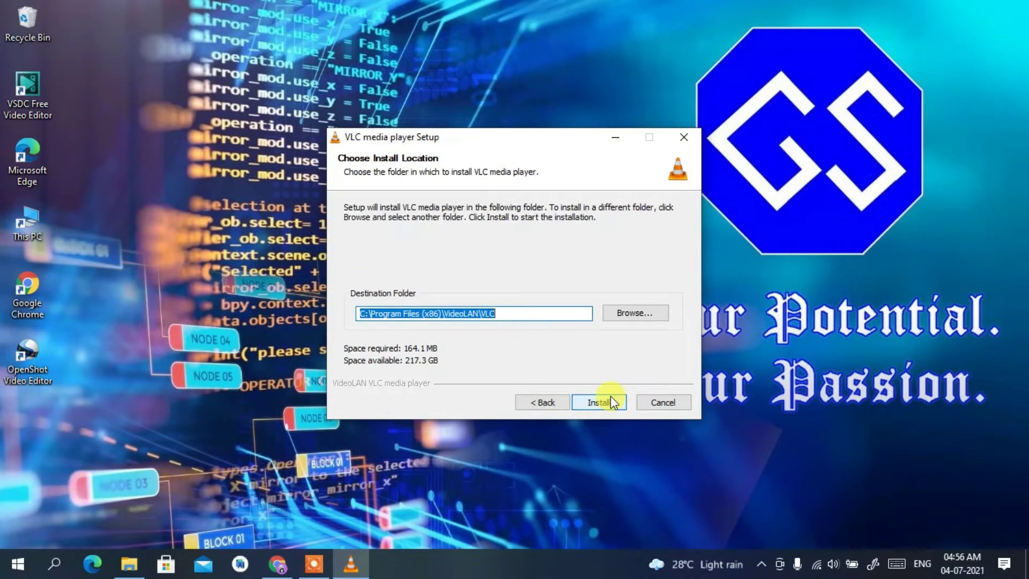
# Keep the destination C:\Program Files (x86)\VideoLAN\VLC and begin the installation.
pyautogui.click(528, 316)
pyautogui.tripleClick(528, 315)
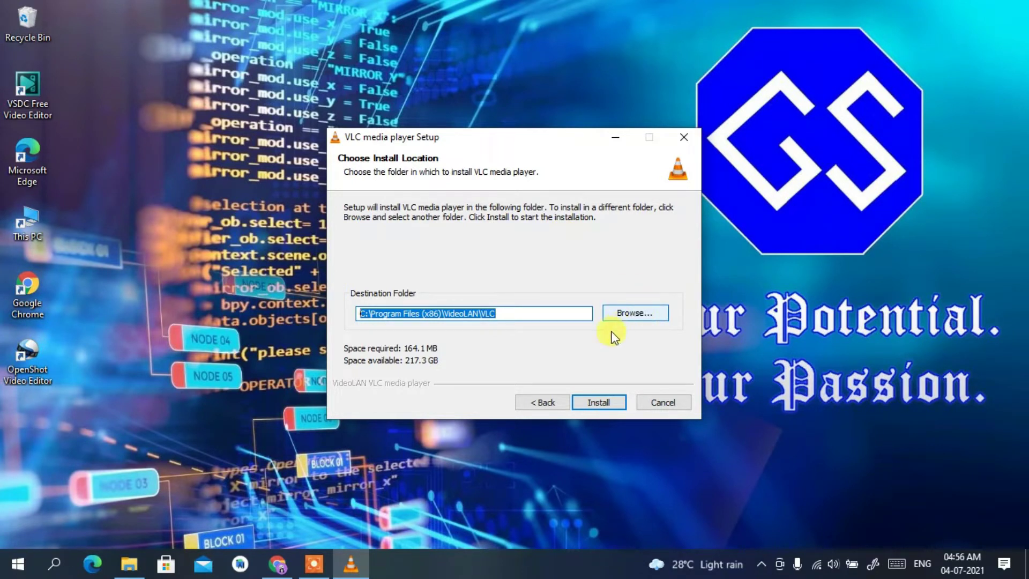
pyautogui.click(603, 399)
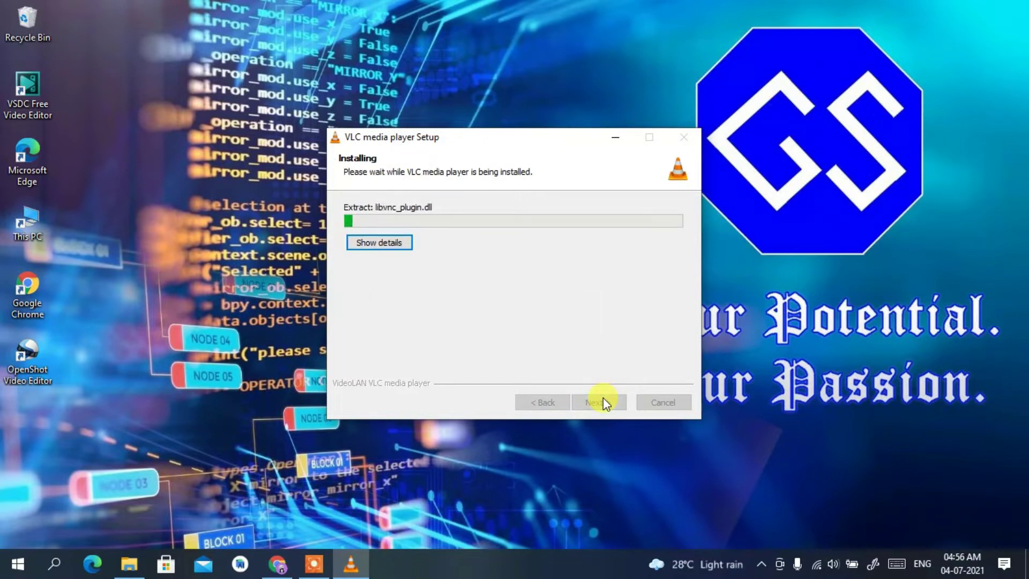
# Show the file extraction log and wait until setup reports completion.
pyautogui.click(397, 244)
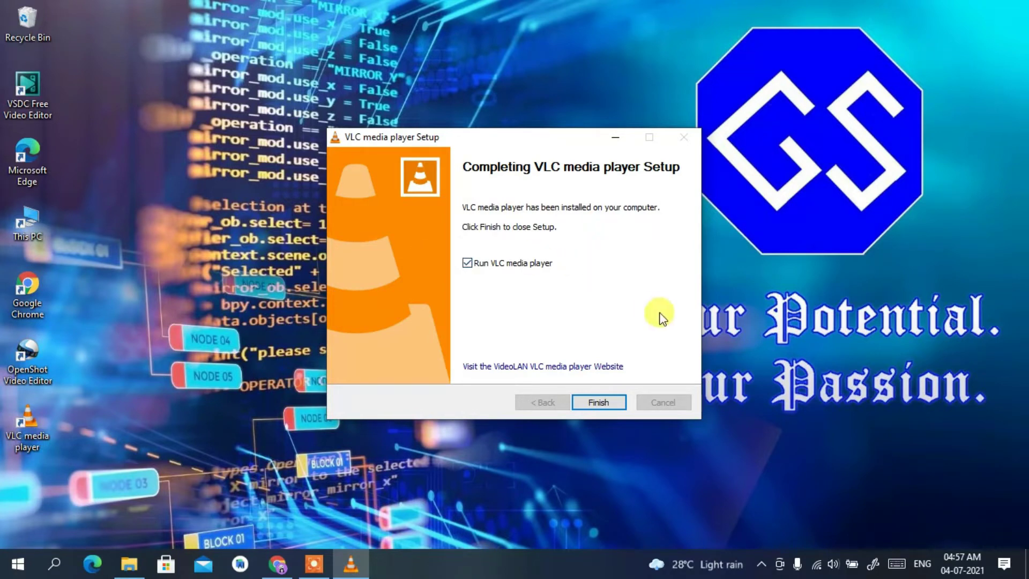
# Finish setup to launch VLC, accept the privacy and network access policy, and maximize the player.
pyautogui.click(604, 403)
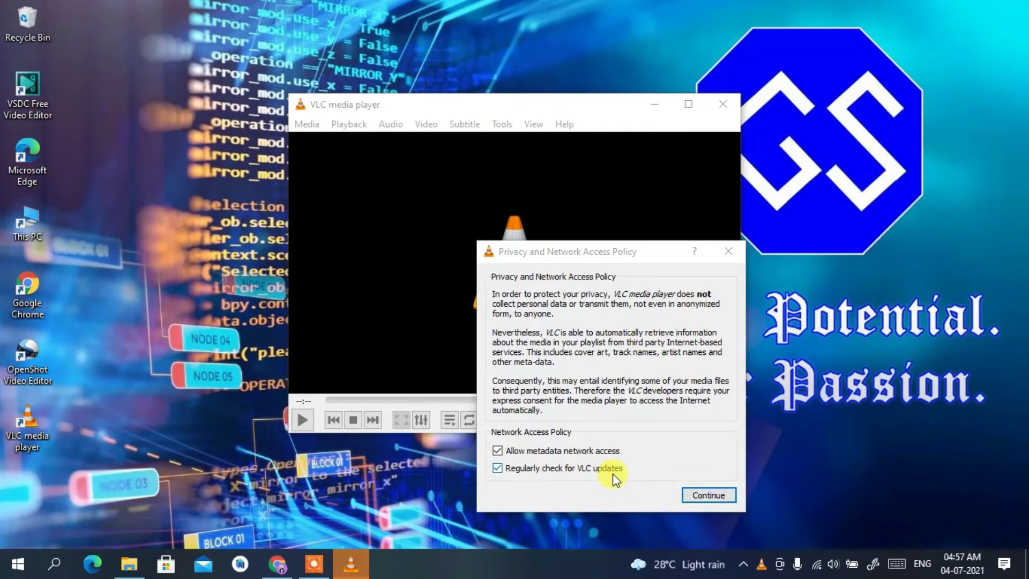
pyautogui.click(699, 498)
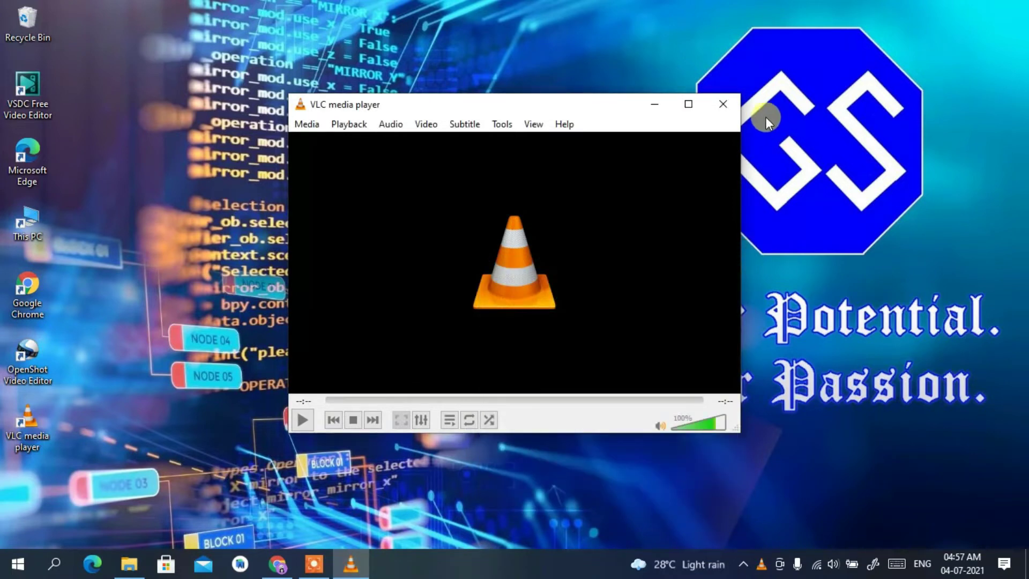
pyautogui.click(694, 105)
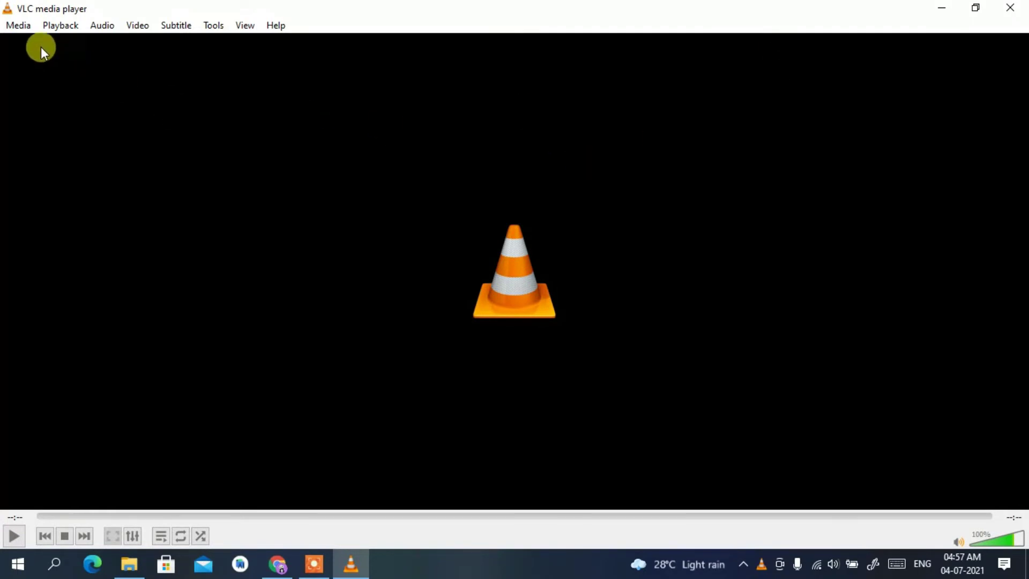
# Open android.webm from the android folder in Quick access and start playing it.
pyautogui.click(21, 28)
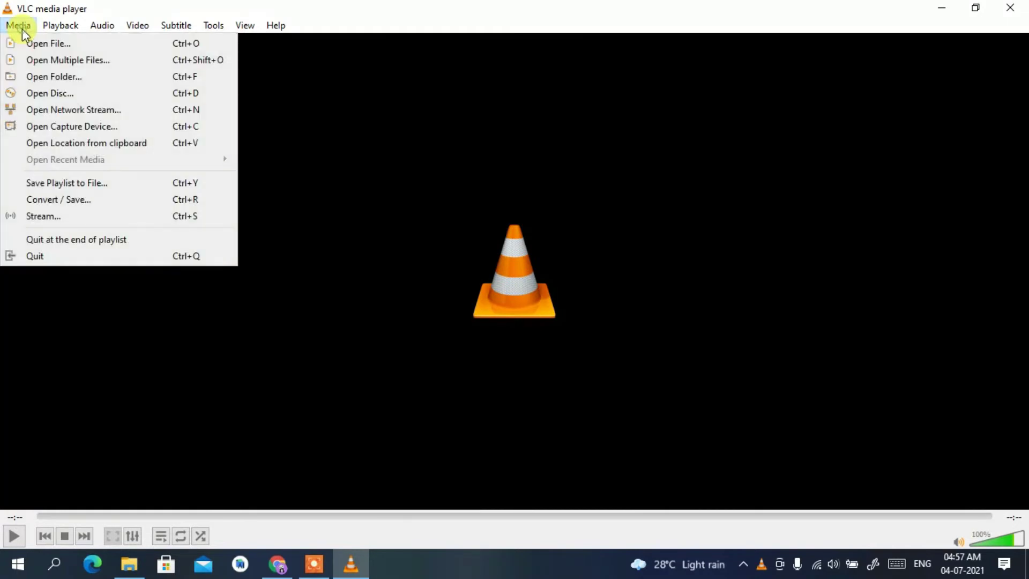
pyautogui.click(42, 50)
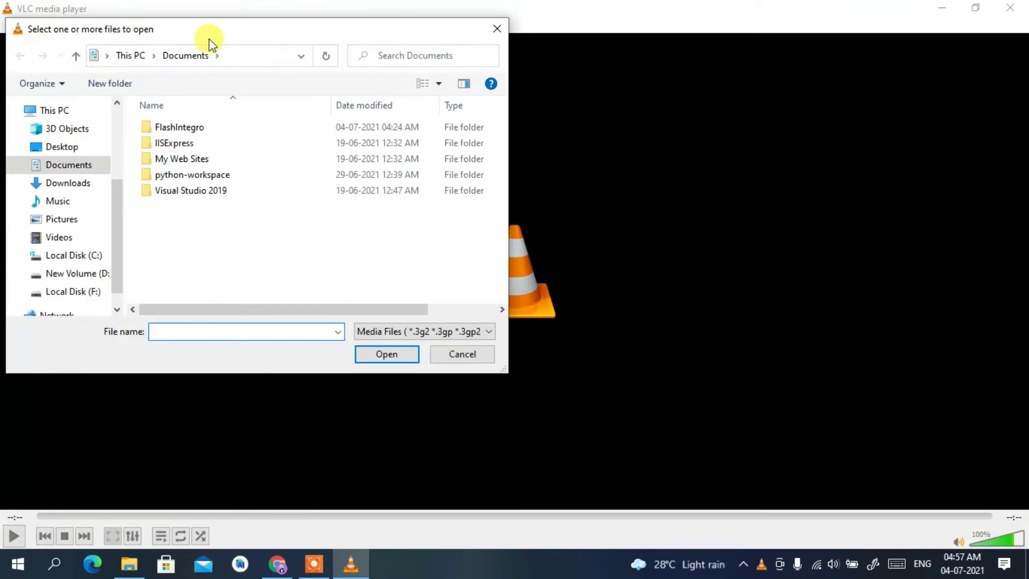
pyautogui.moveTo(228, 37); pyautogui.dragTo(345, 75)
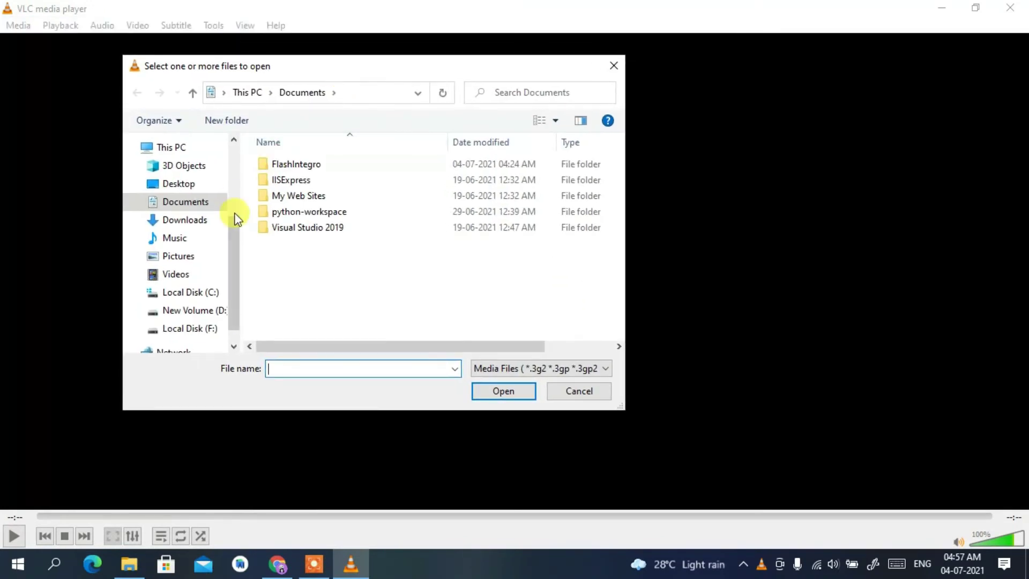
pyautogui.moveTo(233, 231); pyautogui.dragTo(233, 150)
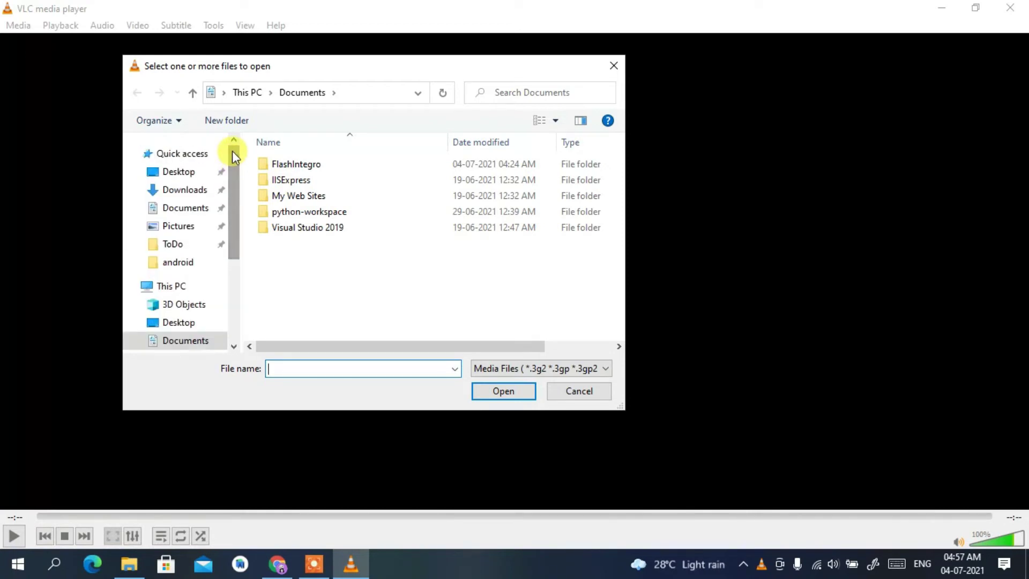
pyautogui.click(188, 264)
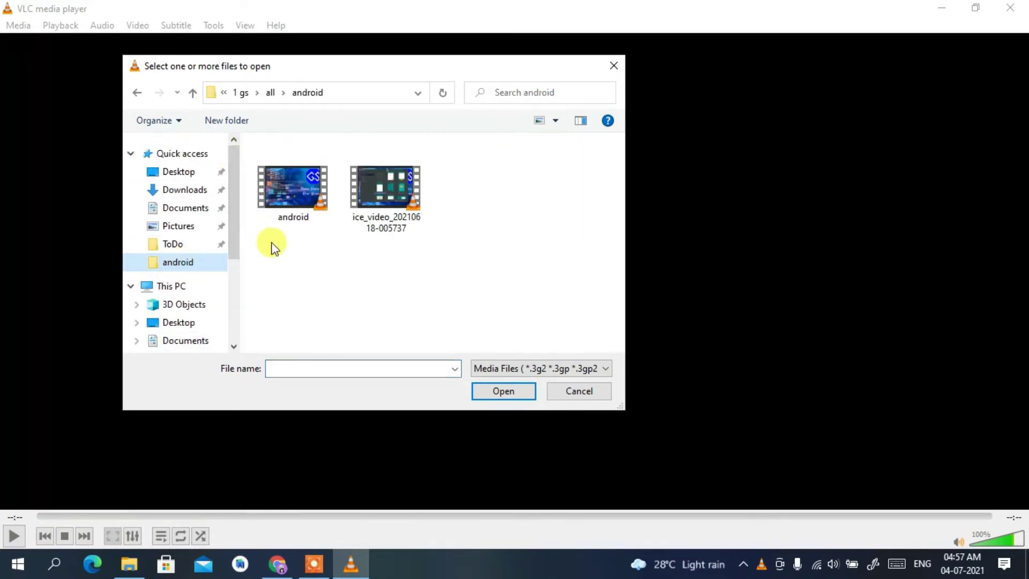
pyautogui.doubleClick(295, 197)
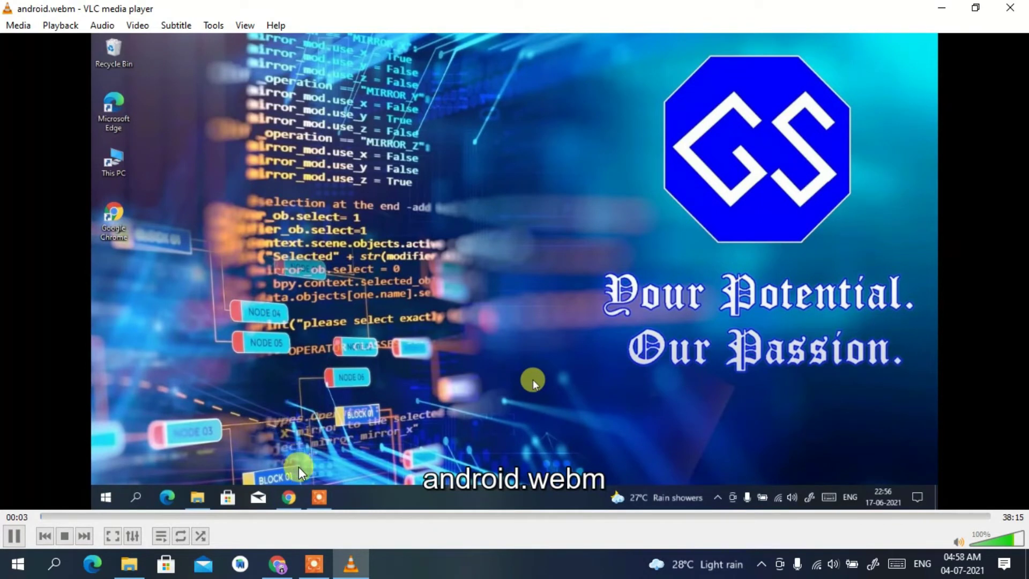
# Seek android.webm to about 10, 11, 16 and 20 minutes, then close VLC.
pyautogui.click(295, 517)
pyautogui.click(316, 517)
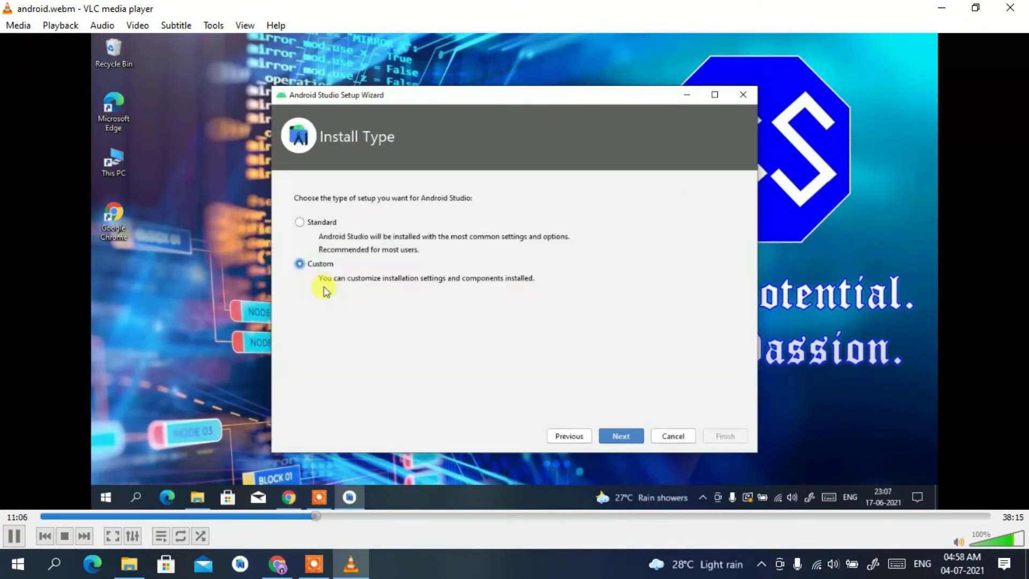
pyautogui.click(449, 516)
pyautogui.click(537, 516)
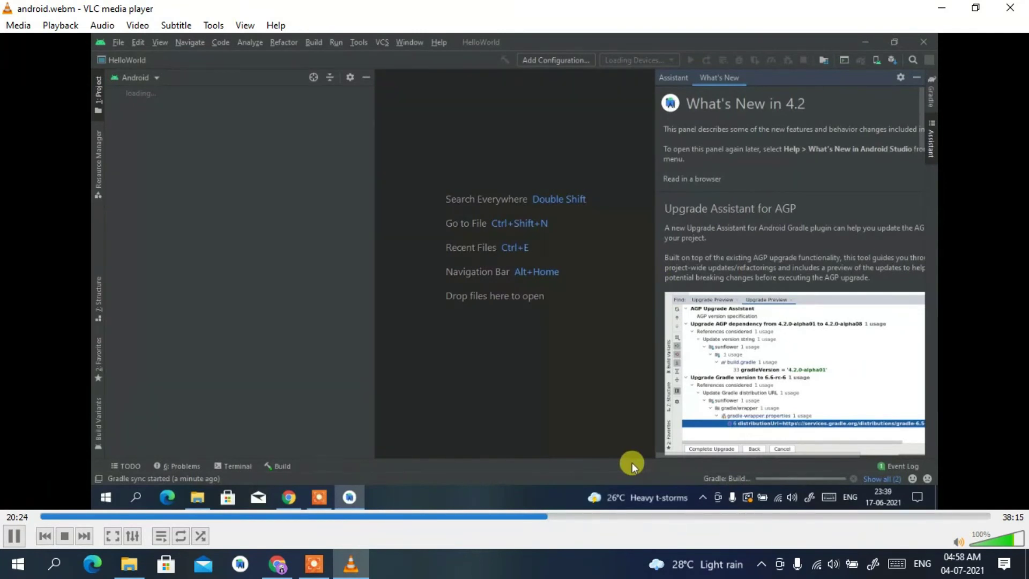
pyautogui.click(1010, 8)
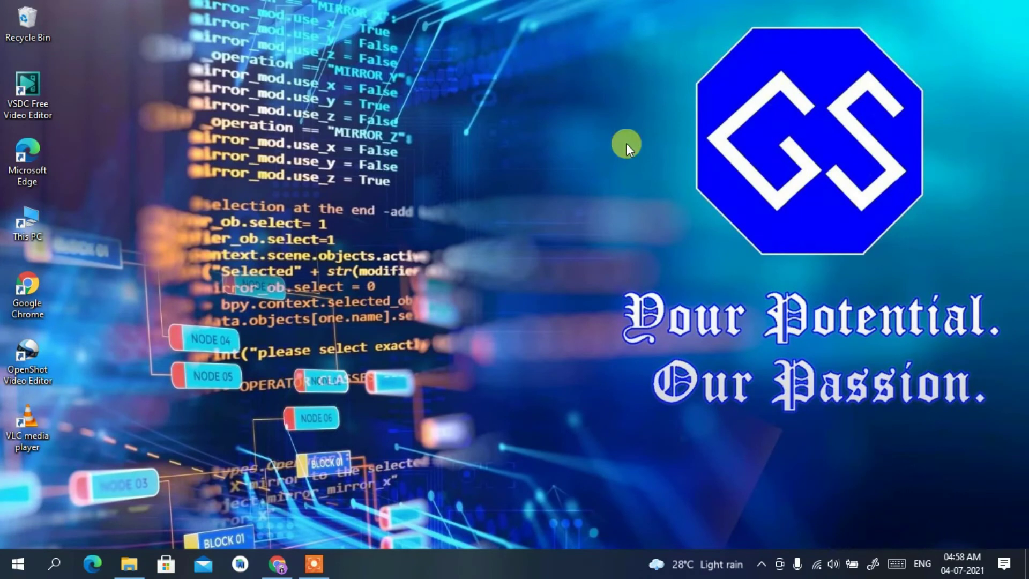
# Relaunch VLC from its desktop shortcut, opening an empty player window.
pyautogui.doubleClick(27, 429)
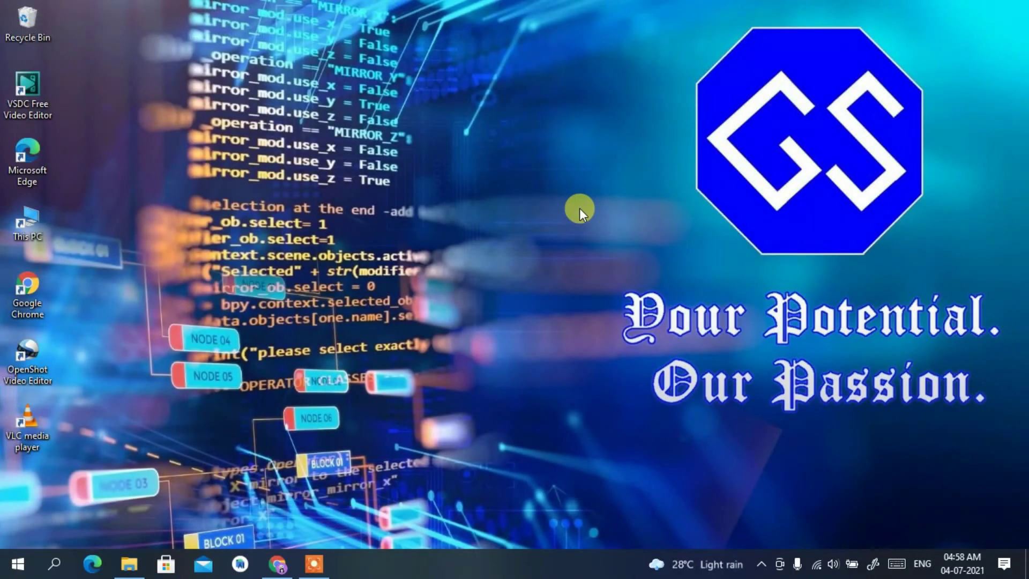
pyautogui.doubleClick(28, 429)
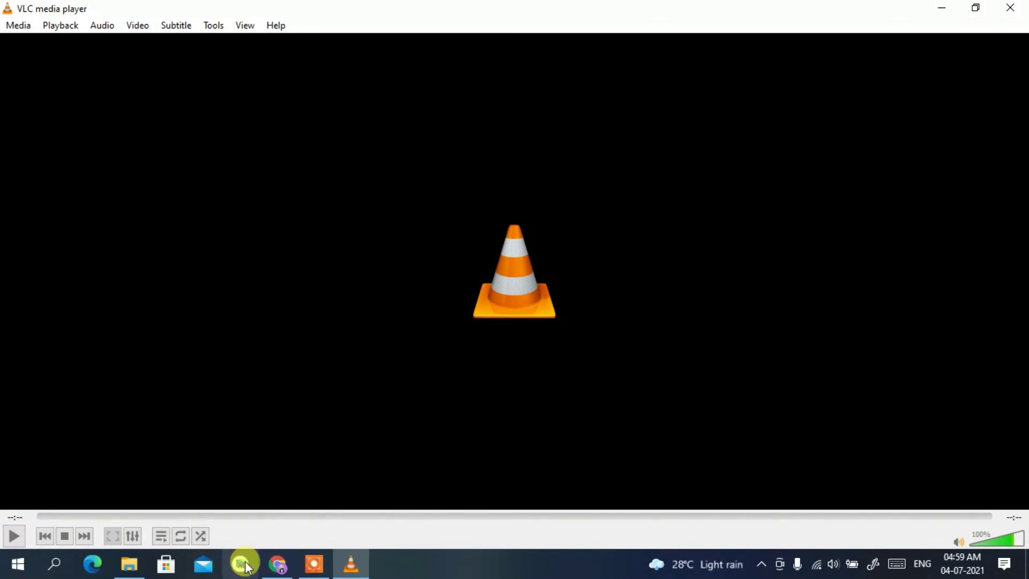
# View the geekyscript.com tab in Chrome, minimize Chrome, then close VLC.
pyautogui.click(277, 570)
pyautogui.click(102, 11)
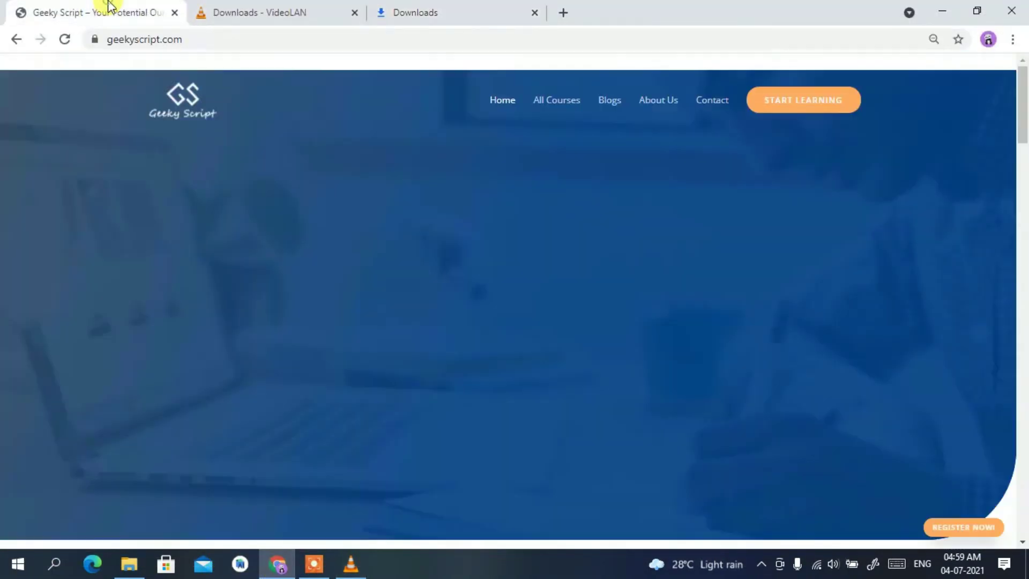
pyautogui.moveTo(1024, 107); pyautogui.dragTo(1025, 290)
pyautogui.click(942, 10)
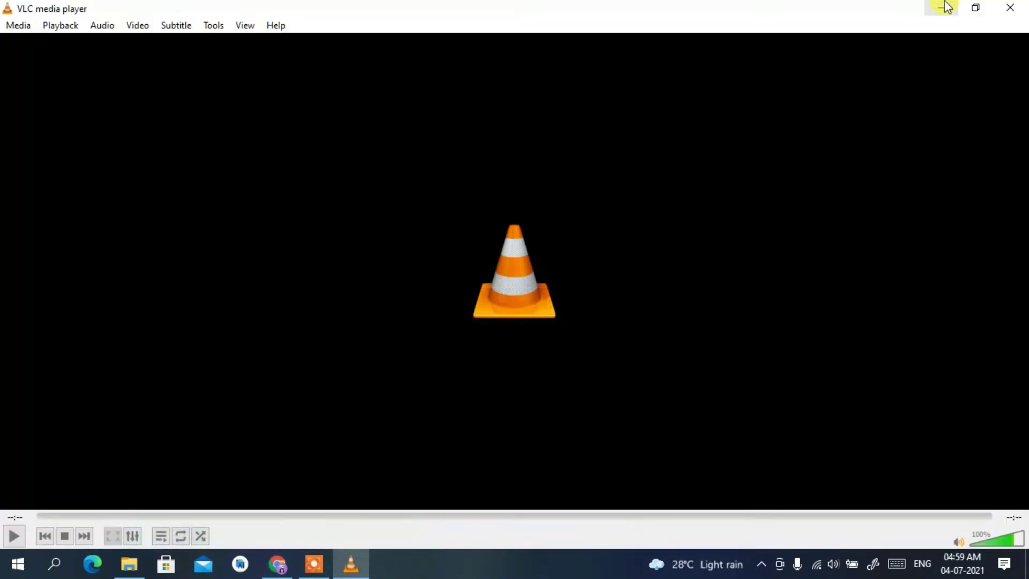
pyautogui.click(1013, 8)
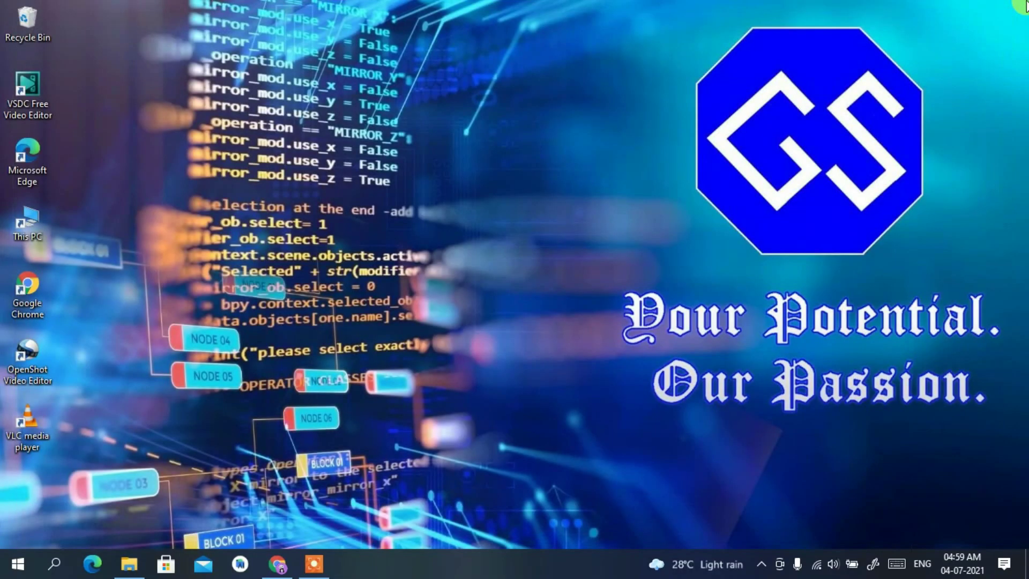